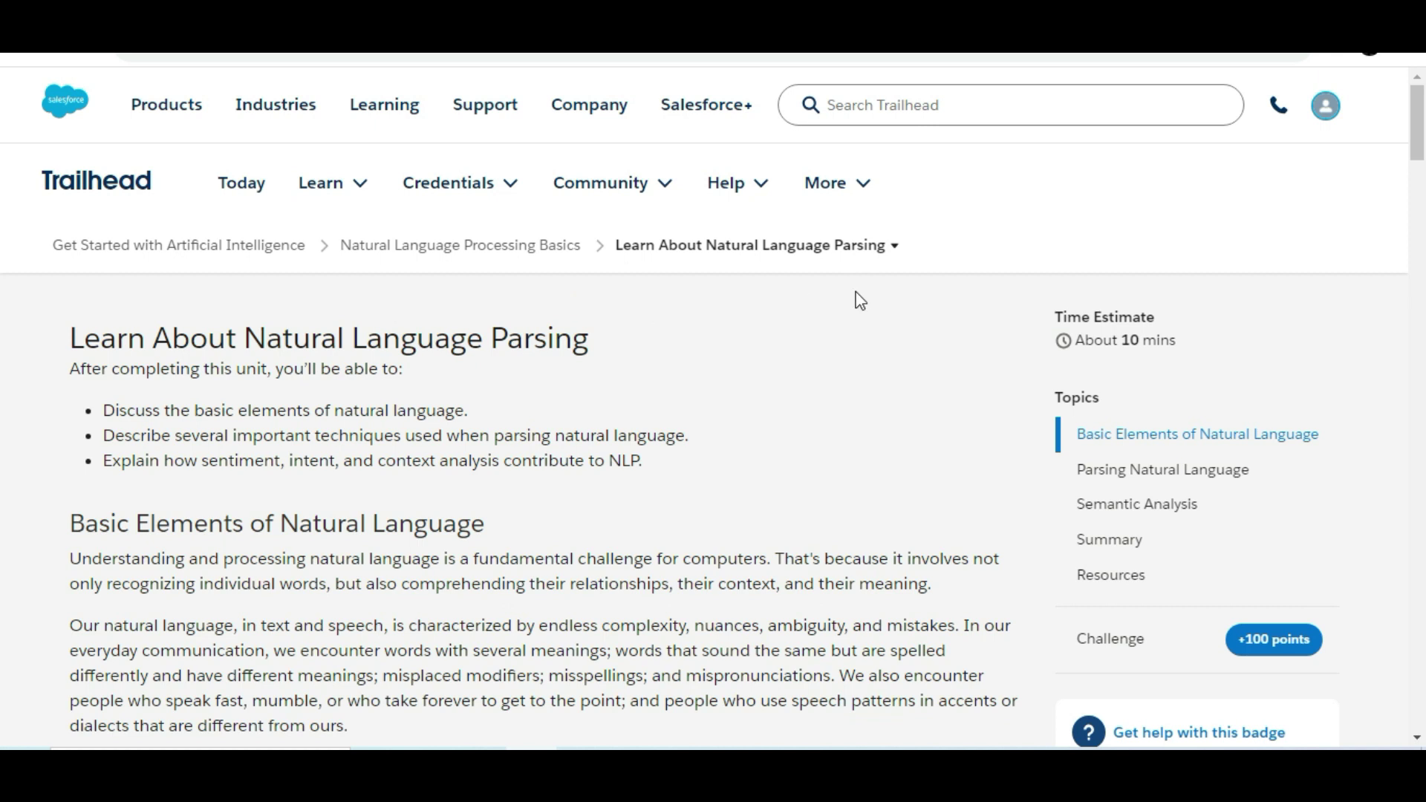
Jump to the +100 points quiz challenge and answer question 1 with D, Lemmatization.
click(1251, 651)
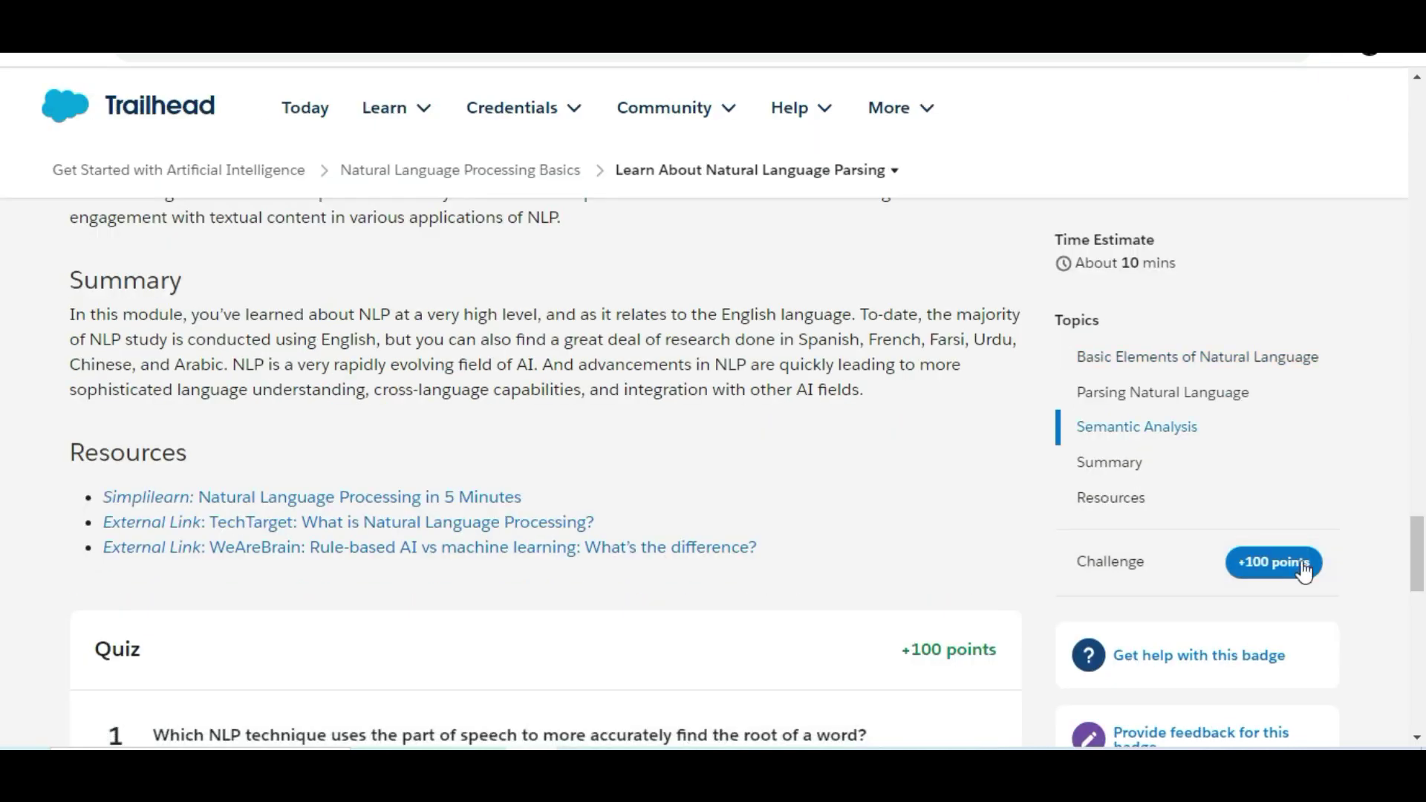
click(1303, 565)
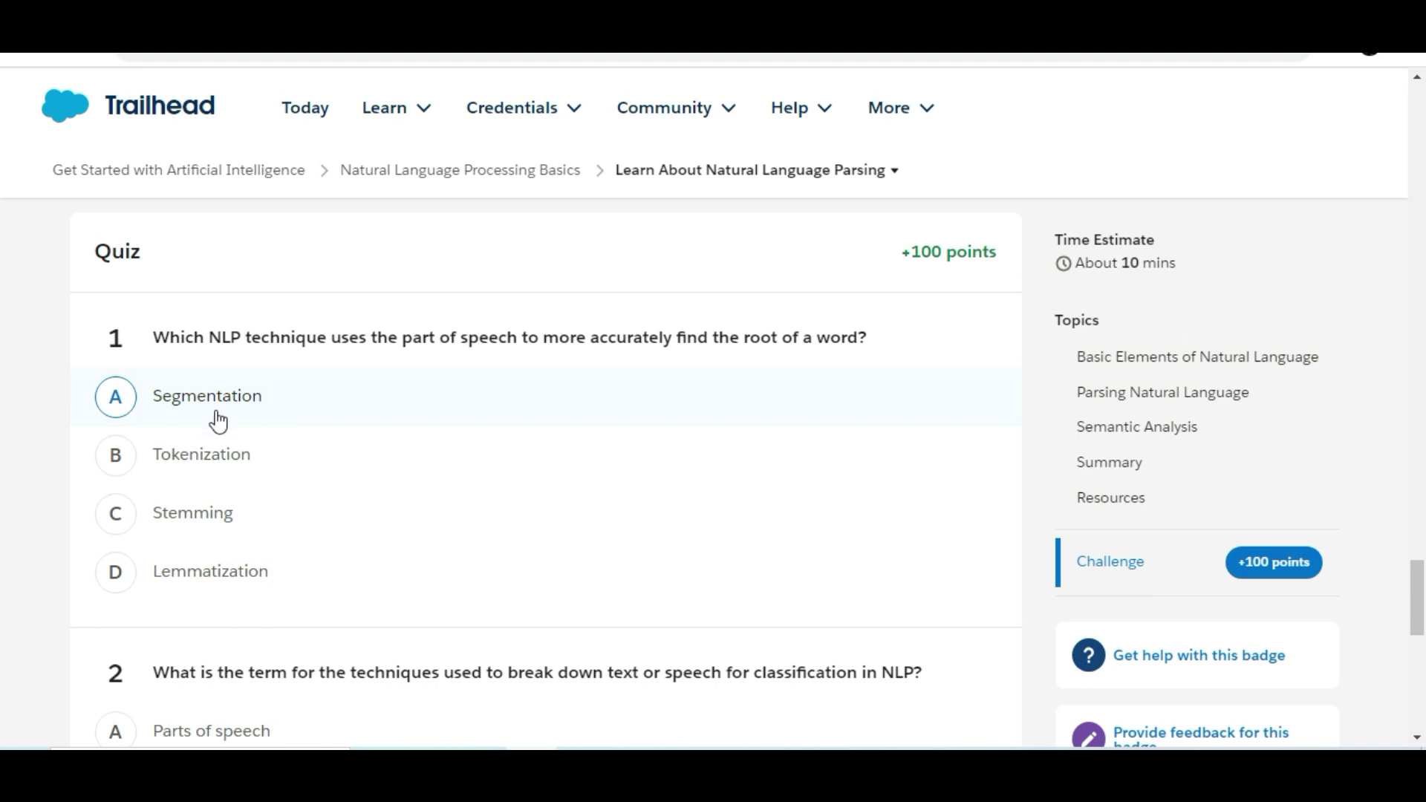
click(211, 453)
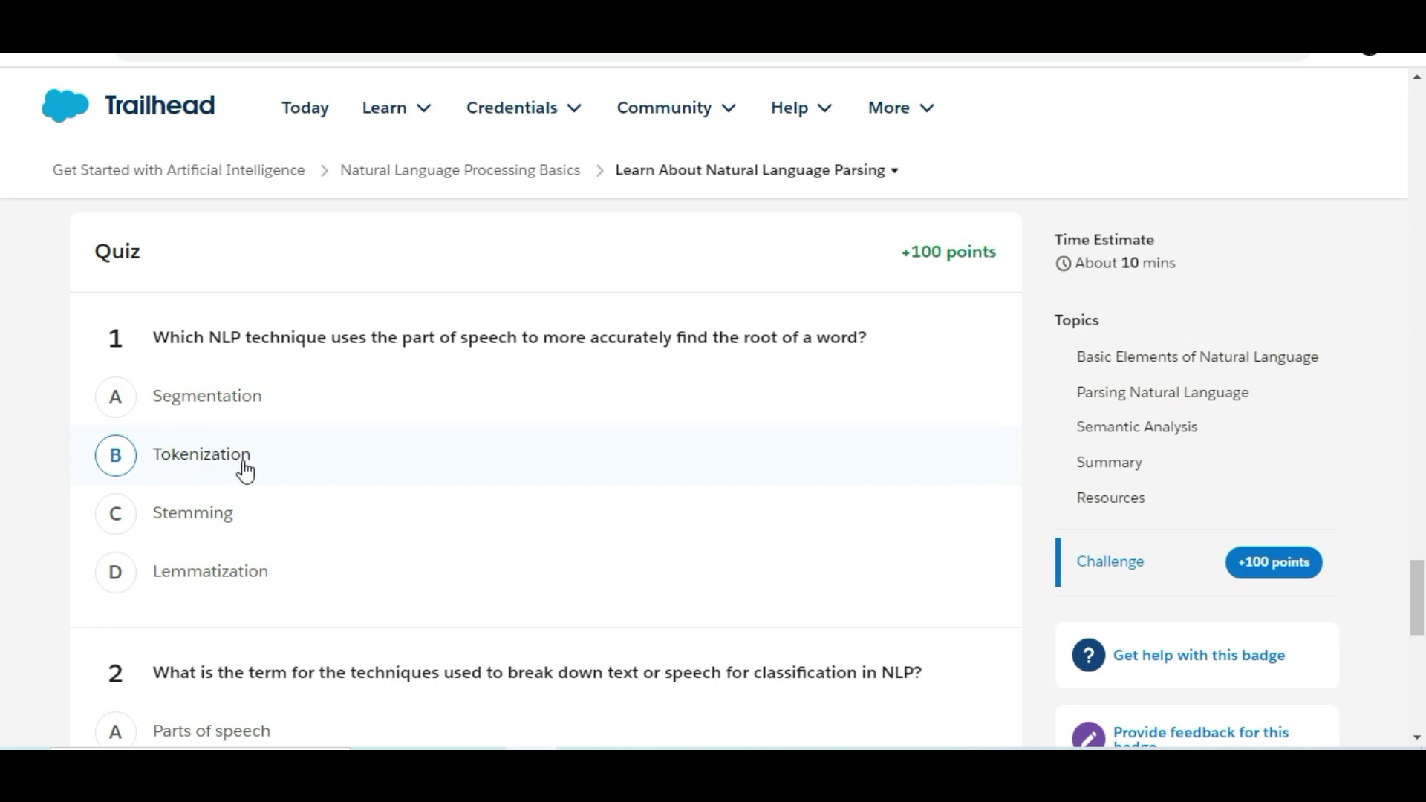
click(213, 517)
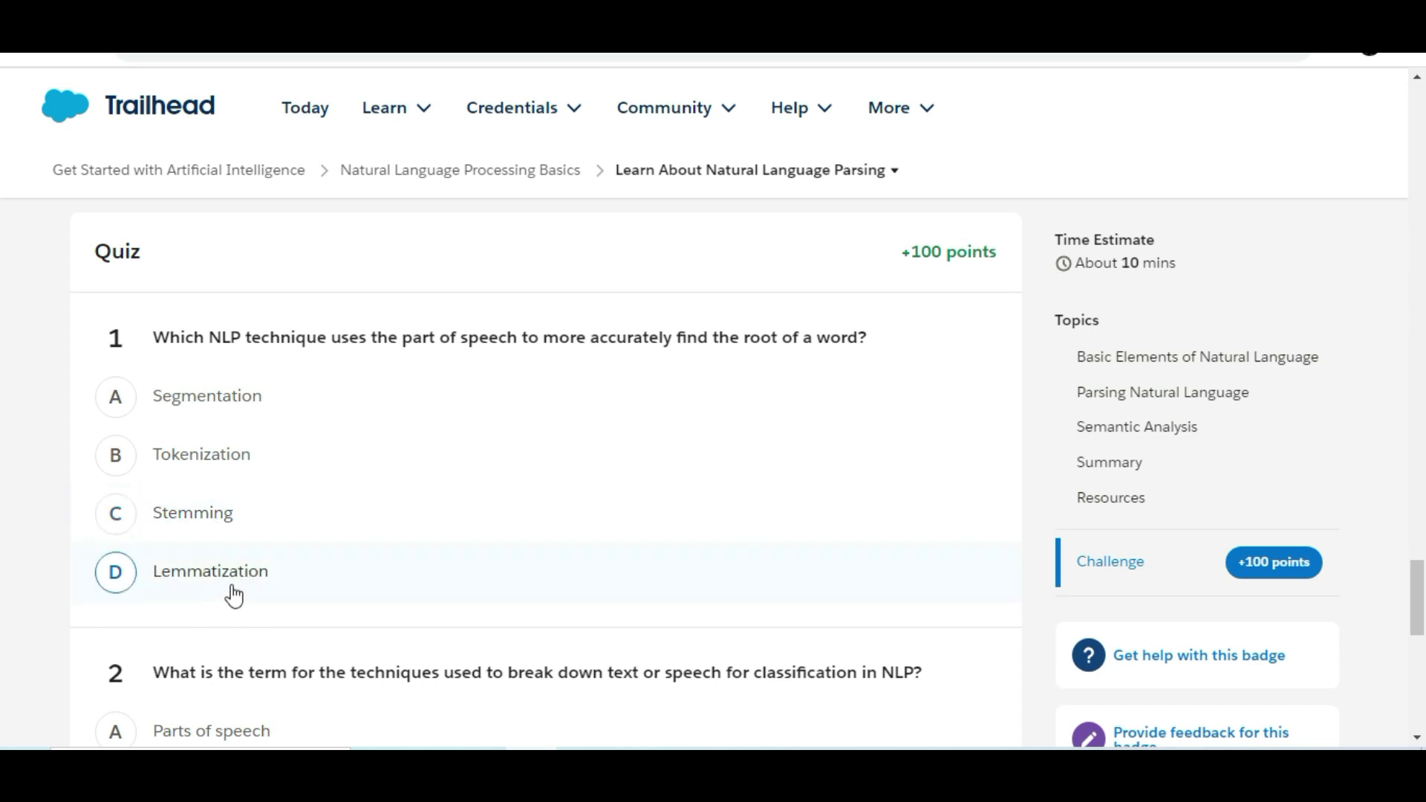
click(254, 588)
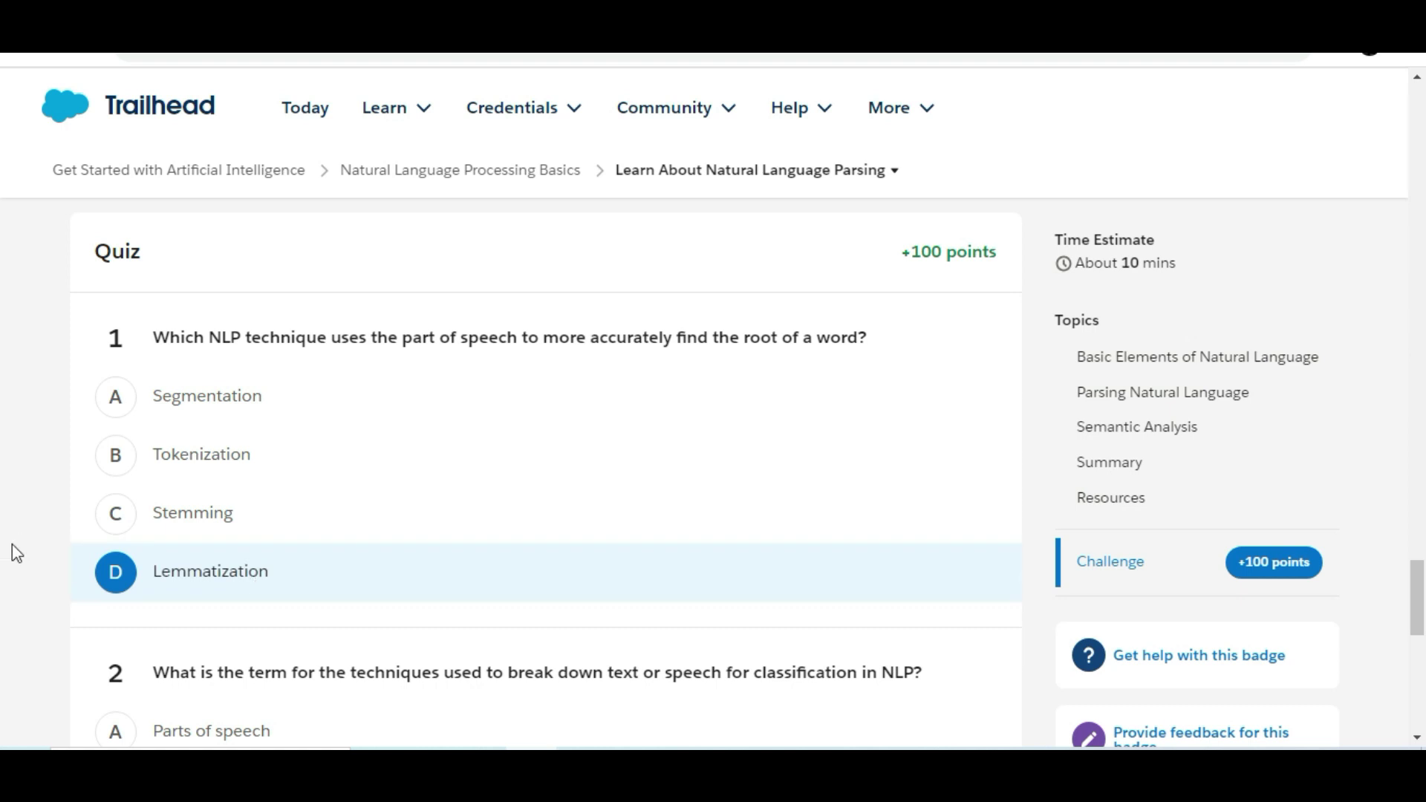
scroll(12, 544, down, 1)
scroll(13, 544, down, 1)
scroll(11, 543, down, 1)
scroll(13, 544, down, 1)
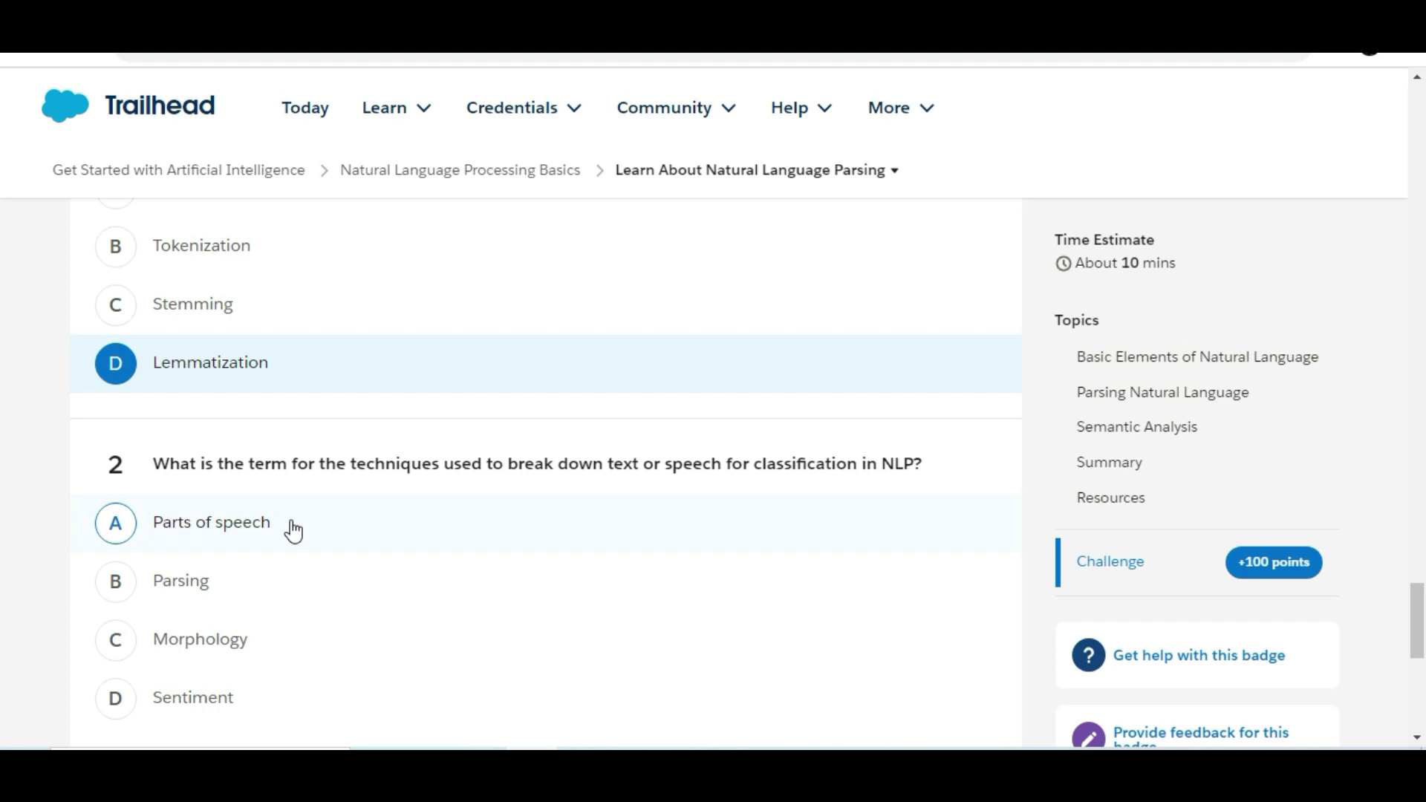
Answer question 2 with option B, Parsing.
click(201, 594)
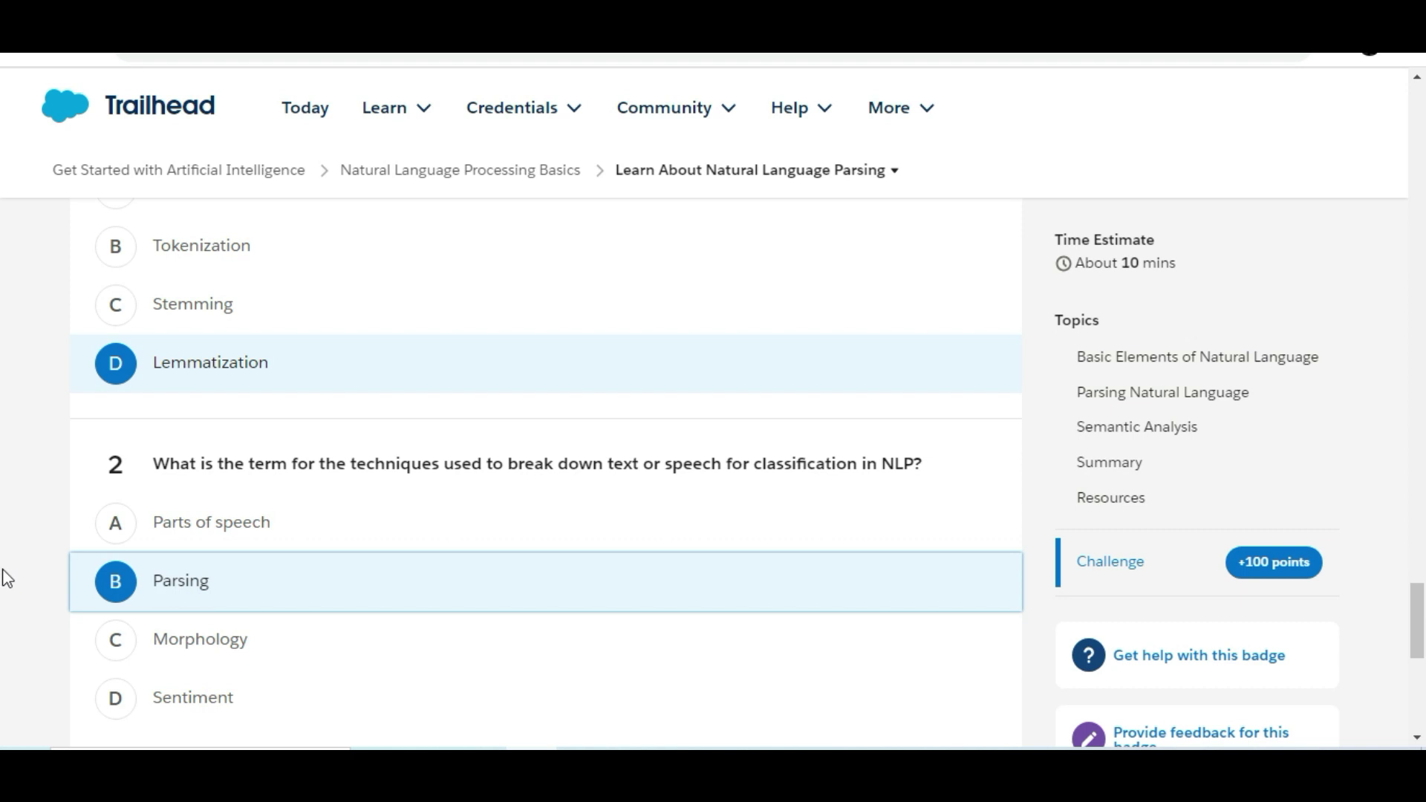
scroll(3, 577, down, 1)
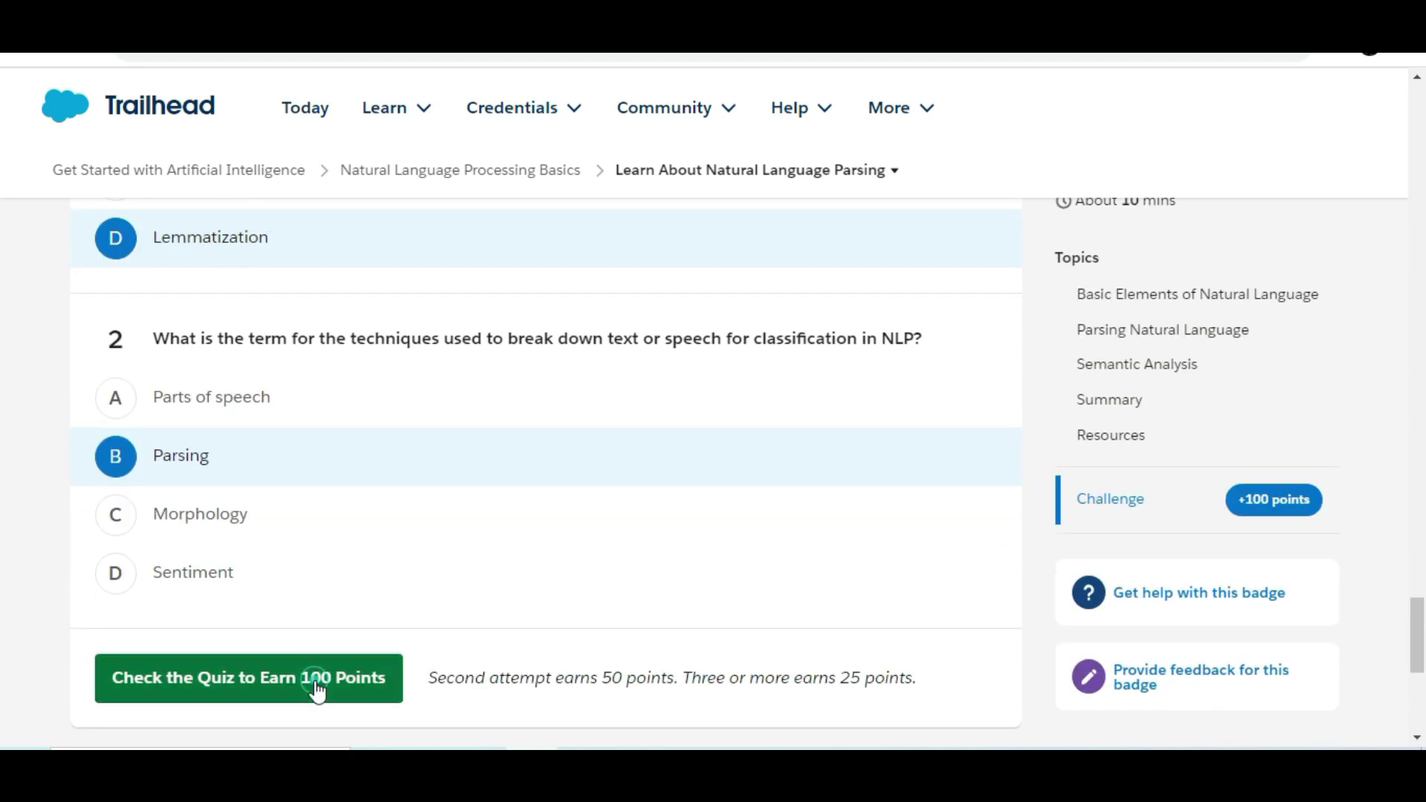
Submit both answers with the 'Check the Quiz to Earn 100 Points' button.
click(315, 683)
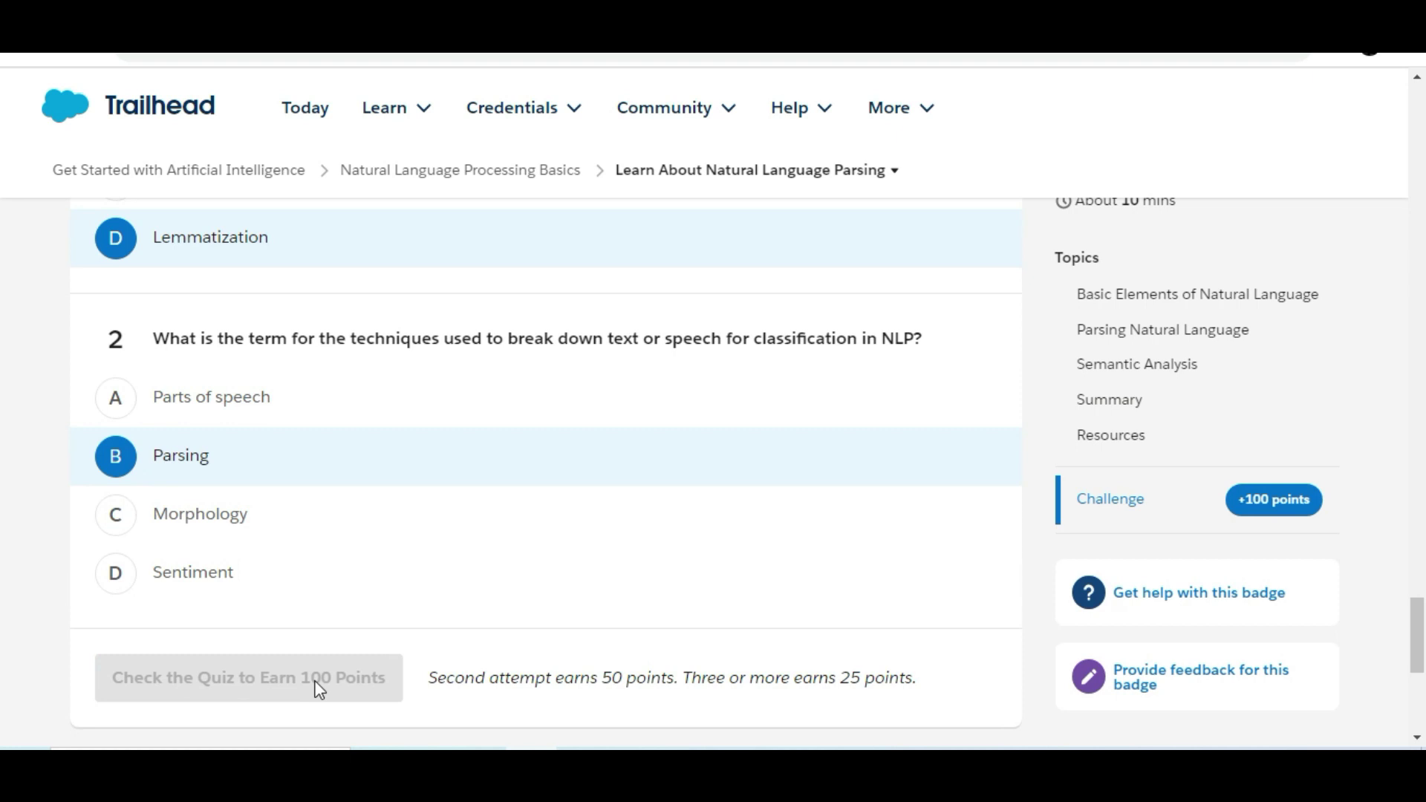